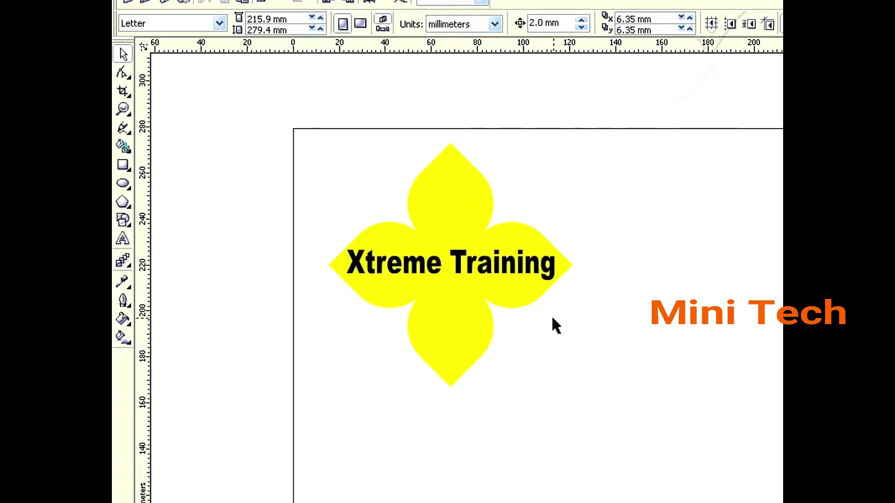
# Make the Xtreme Training text's fill overprint, then zoom in on the flower and text
pyautogui.click(458, 261)
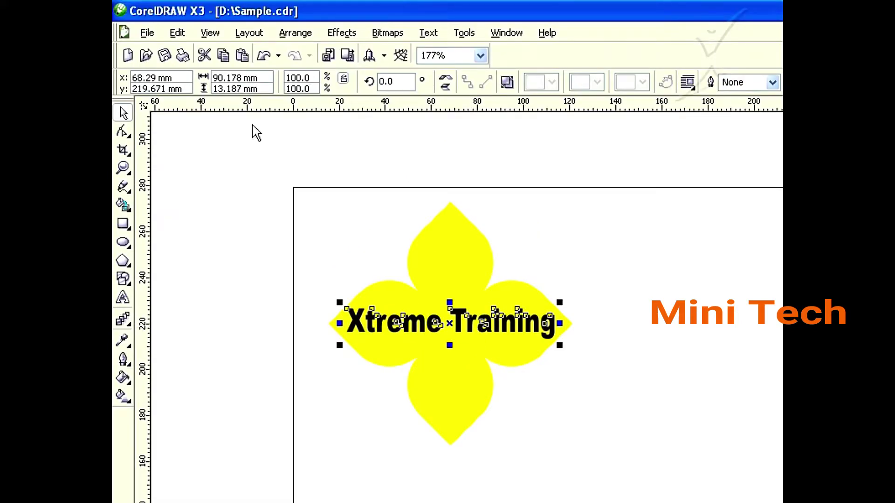
pyautogui.click(177, 33)
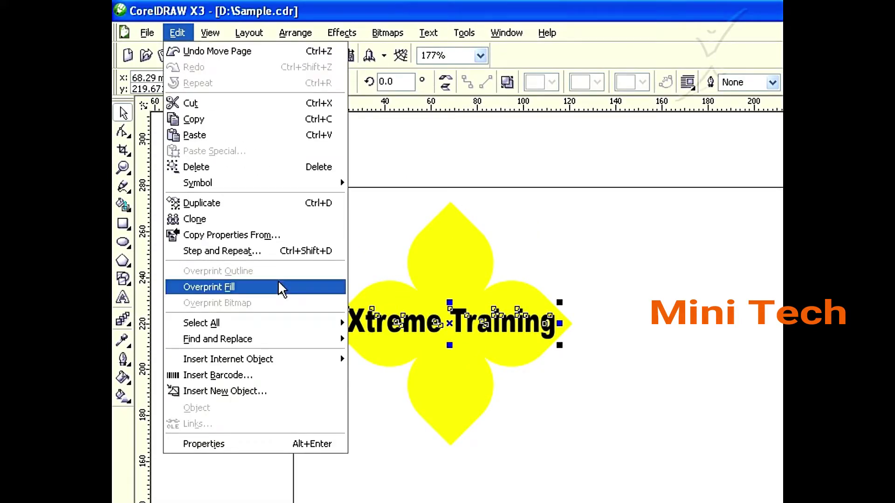
pyautogui.click(248, 289)
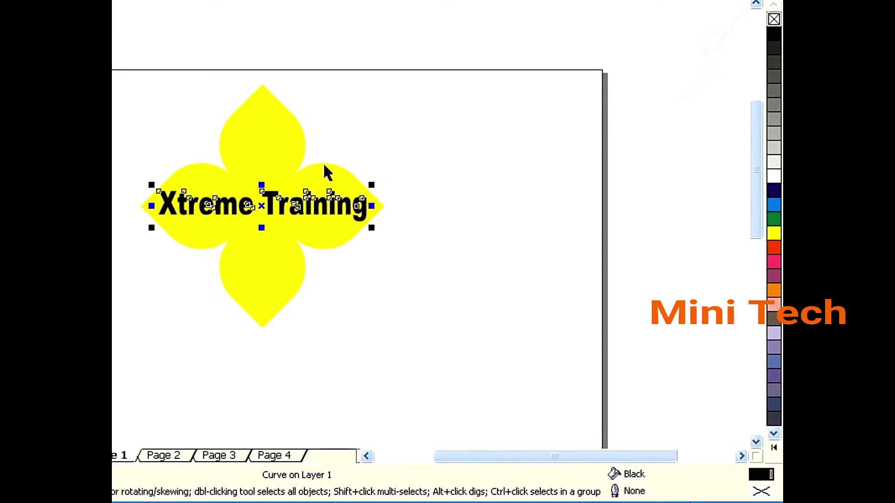
pyautogui.moveTo(226, 259); pyautogui.dragTo(128, 95)
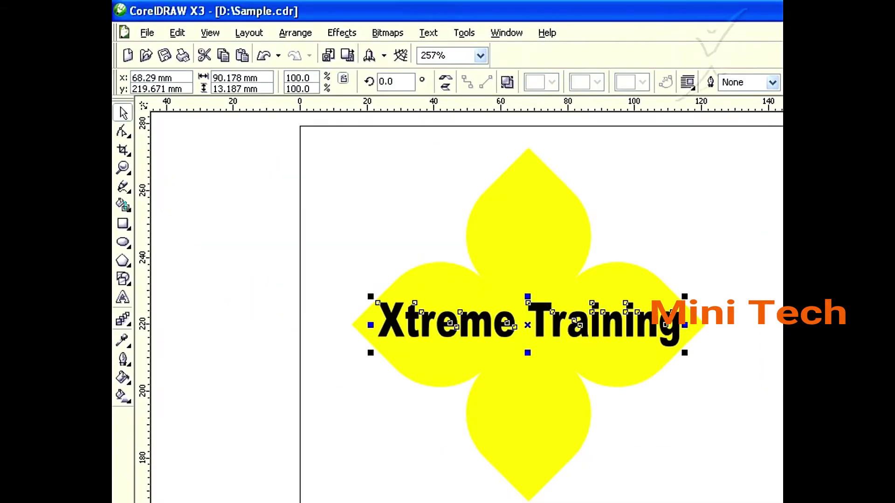
# Give the Xtreme Training text a 2.0 pt outline
pyautogui.click(773, 82)
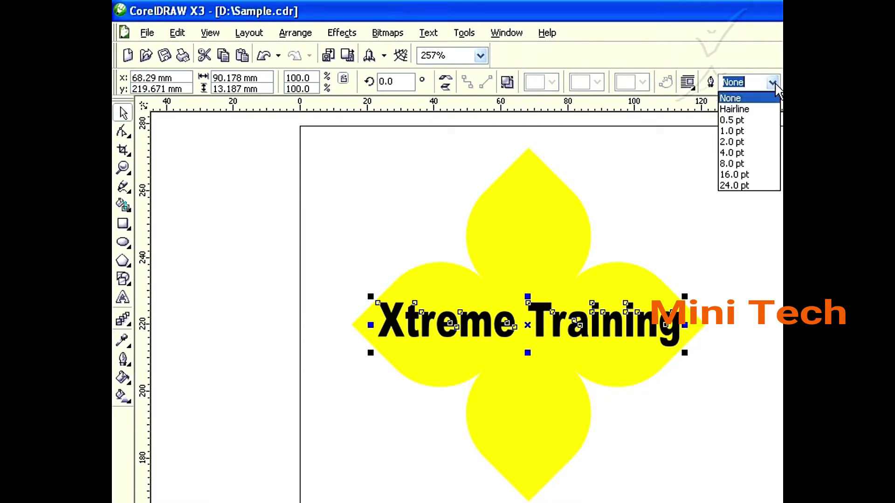
pyautogui.click(732, 142)
pyautogui.press('Escape')
# Set the Xtreme Training text's outline to overprint
pyautogui.click(459, 330)
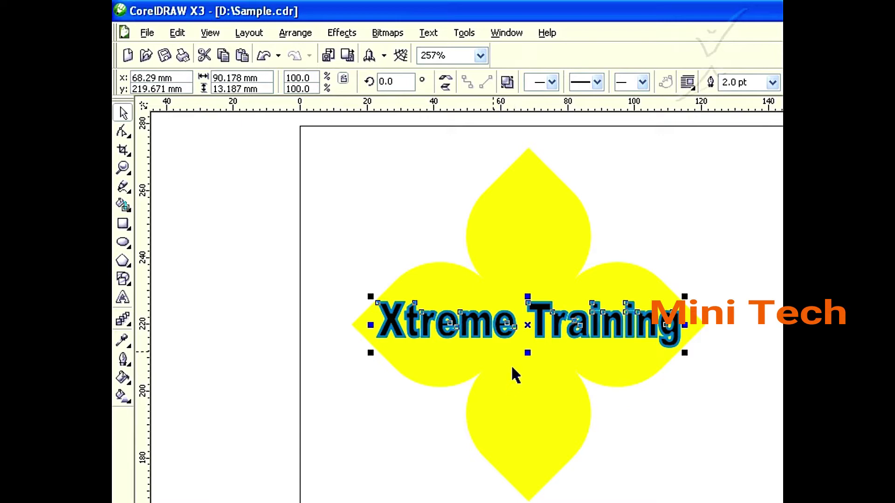
pyautogui.click(177, 33)
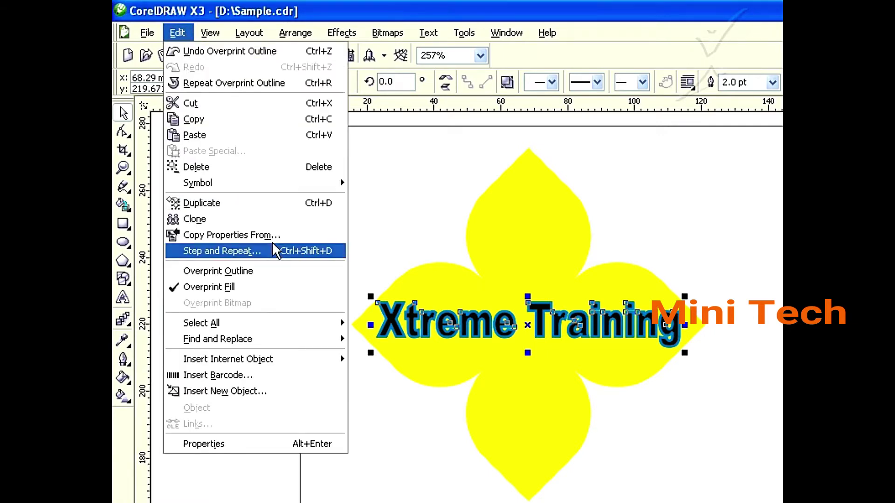
pyautogui.click(256, 272)
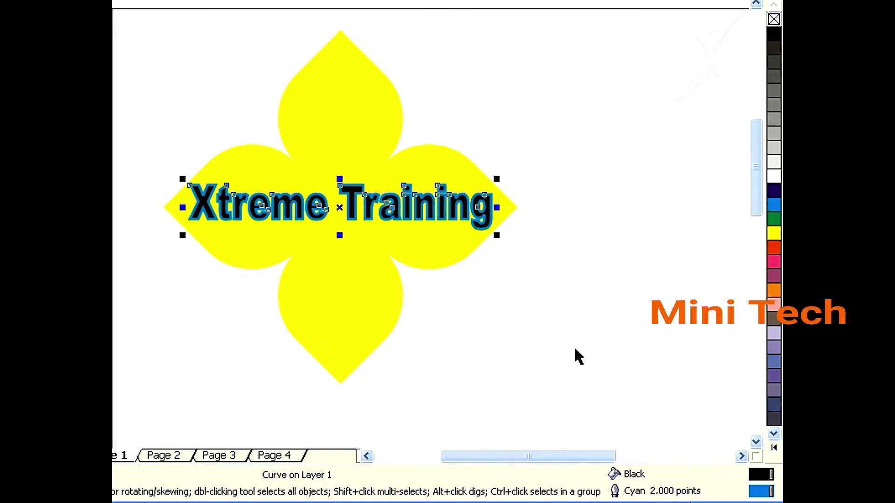
# Delete the Xtreme Training text and import the Sunset picture
pyautogui.press('Delete')
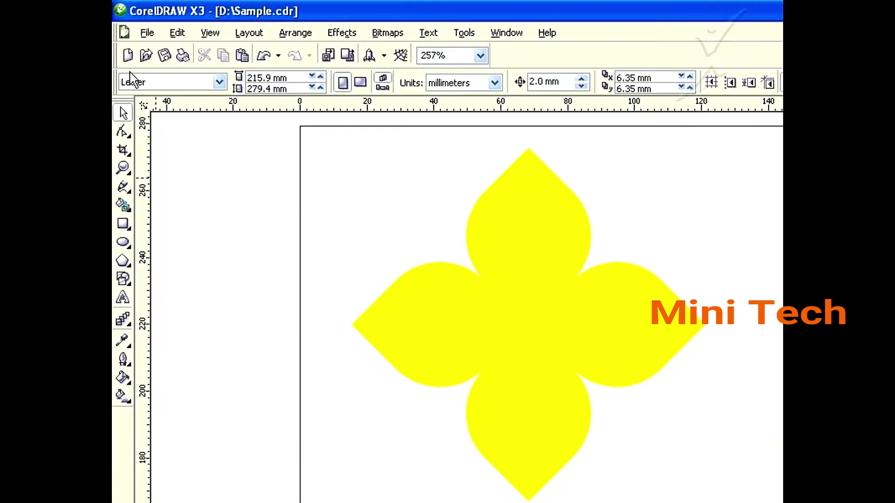
pyautogui.click(145, 32)
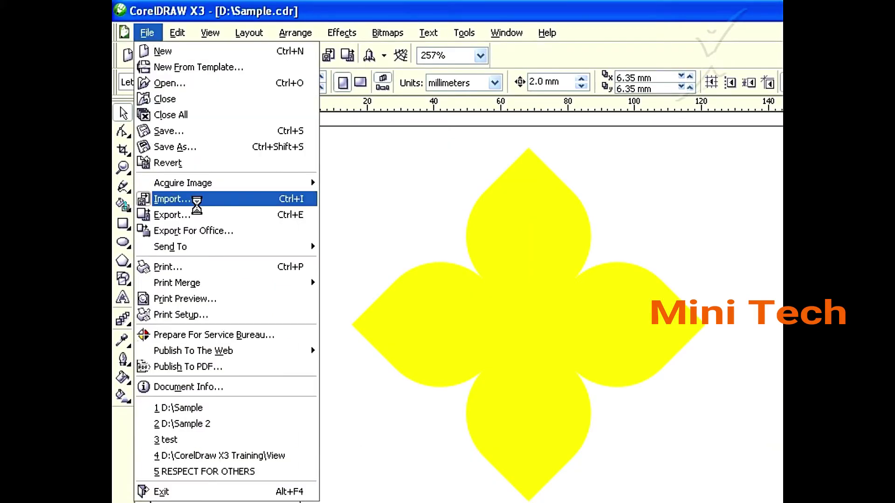
pyautogui.click(196, 201)
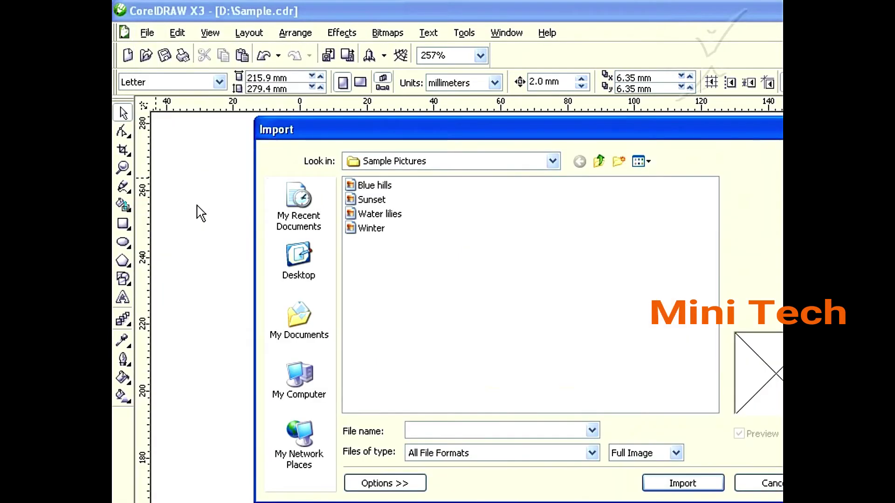
pyautogui.click(364, 198)
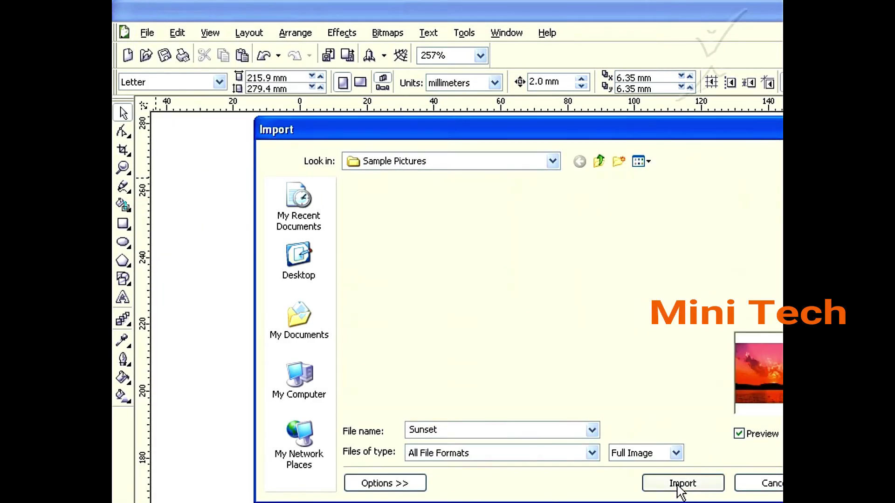
pyautogui.click(681, 483)
# Place the Sunset bitmap small at the flower's centre and make it overprint
pyautogui.moveTo(360, 228); pyautogui.dragTo(477, 377)
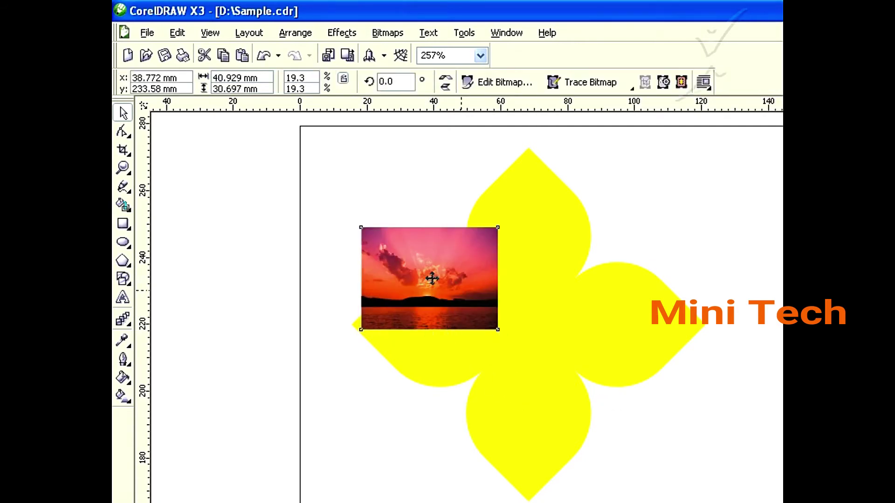
pyautogui.moveTo(429, 278); pyautogui.dragTo(528, 322)
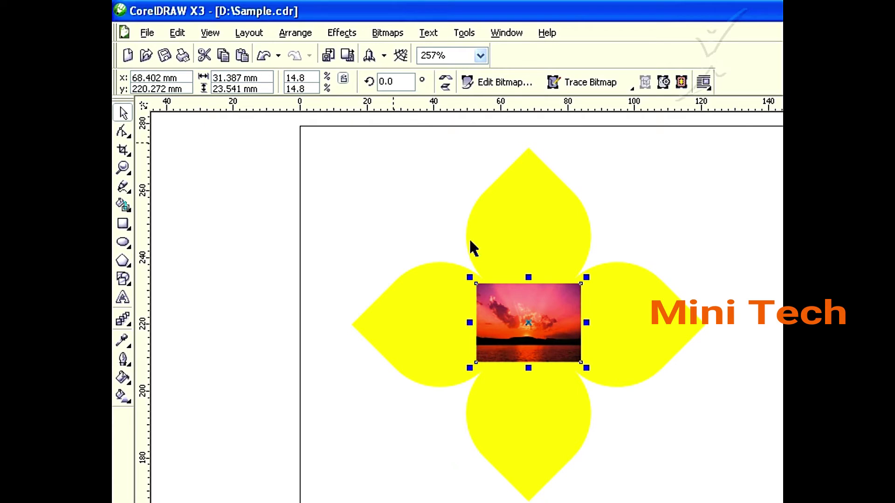
pyautogui.click(176, 33)
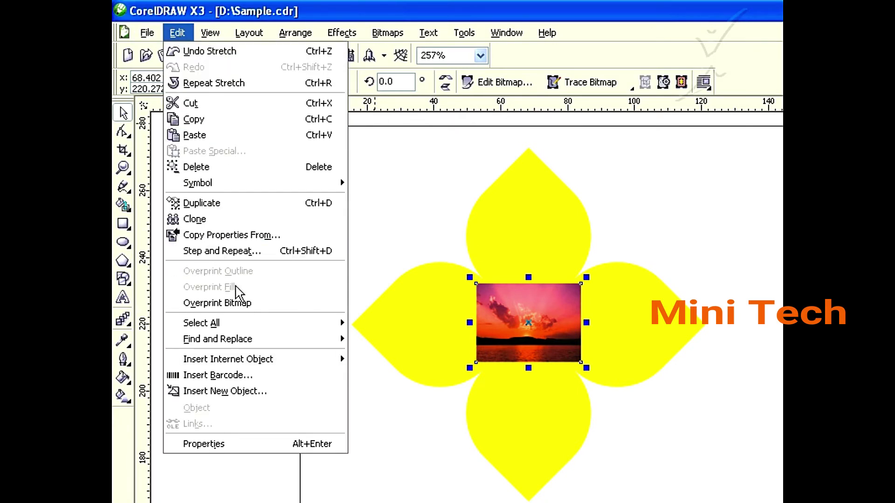
pyautogui.click(233, 304)
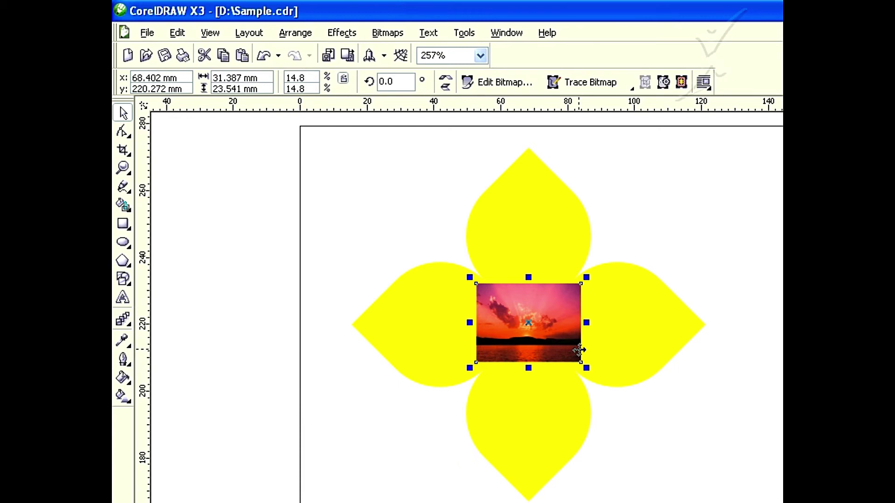
pyautogui.click(362, 214)
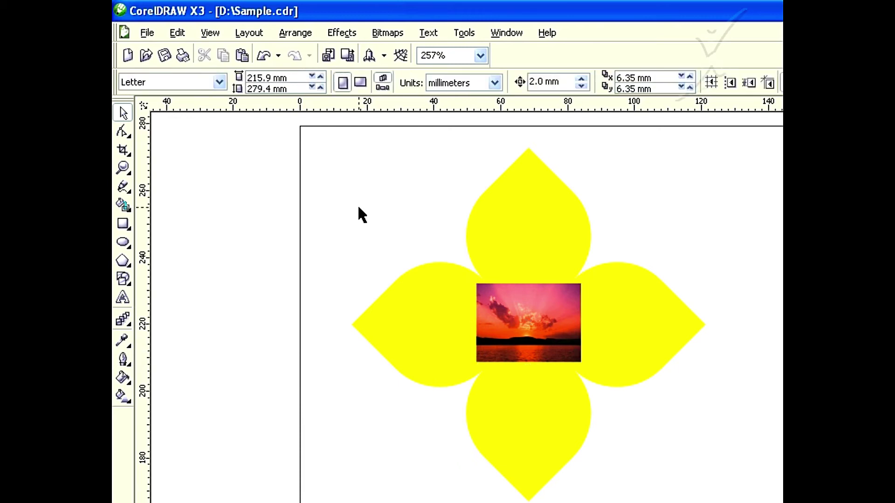